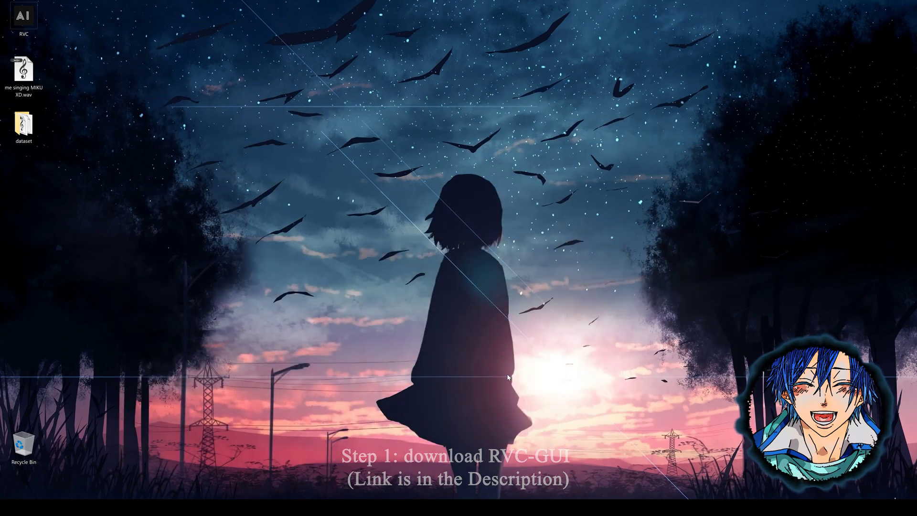
Move the dataset folder to the middle of the desktop and open it
drag(417, 256, 524, 322)
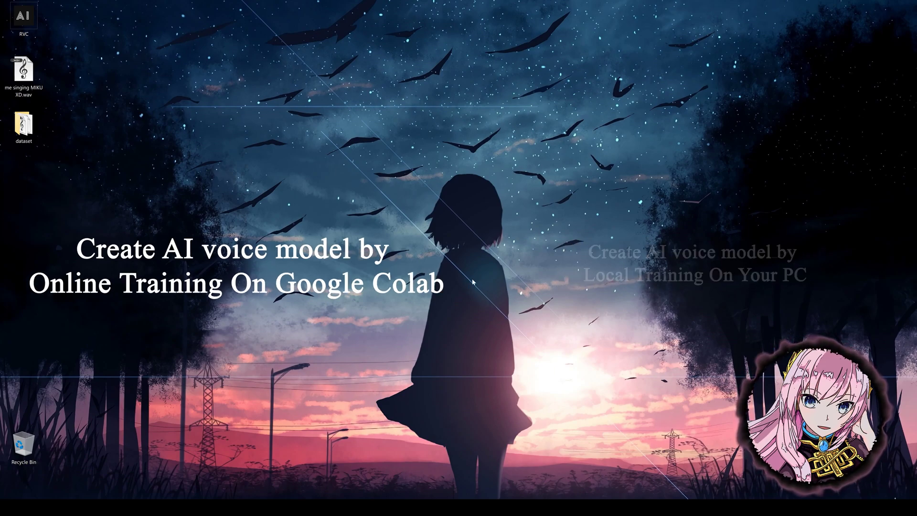
drag(23, 124, 436, 333)
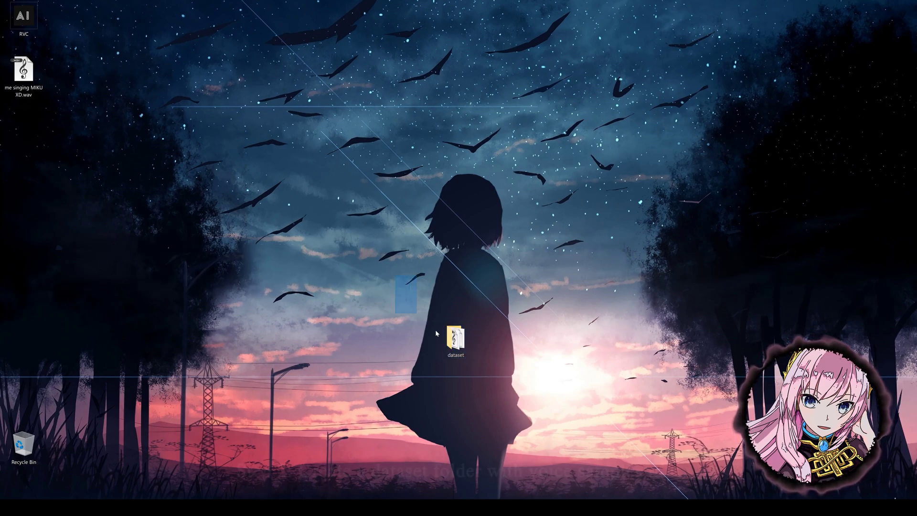
double_click(456, 337)
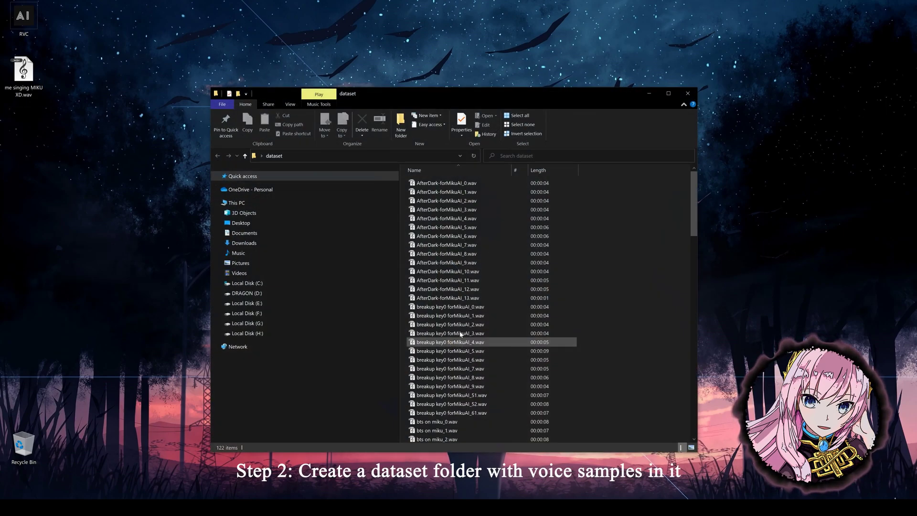
Sort the voice samples in the dataset folder by length, in descending and in ascending order
mouse_move(694, 186)
mouse_down()
mouse_move(678, 400)
mouse_move(684, 185)
mouse_up()
click(549, 170)
click(556, 172)
drag(563, 179, 581, 207)
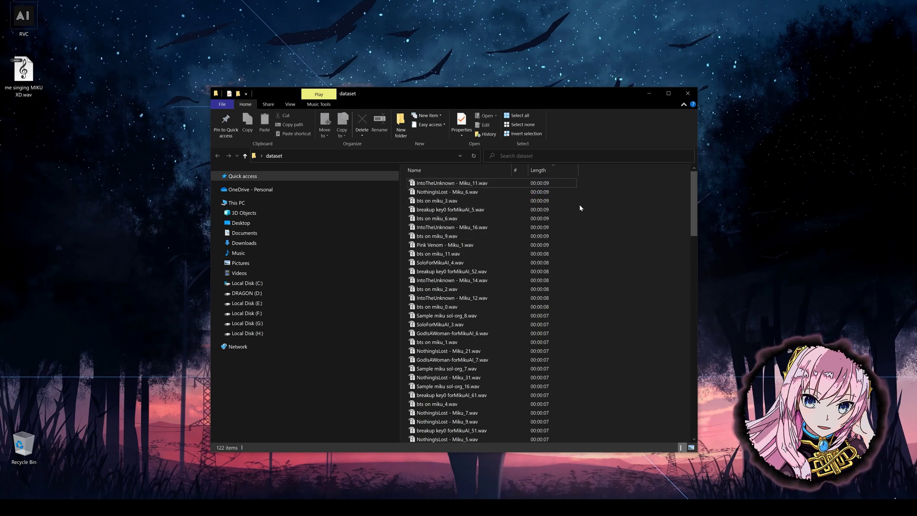
click(554, 172)
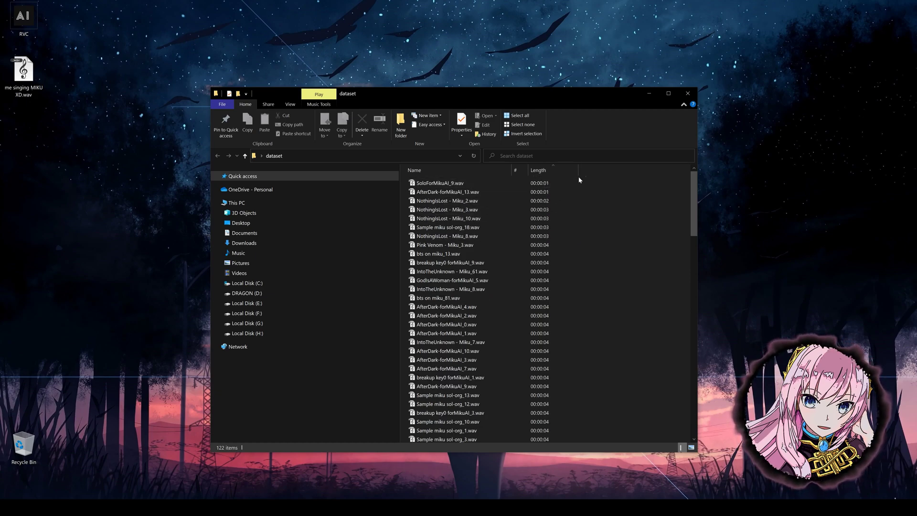
Select all voice samples, check their combined length in the file property details, and close the folder
drag(605, 180, 499, 444)
right_click(507, 352)
click(484, 342)
click(545, 301)
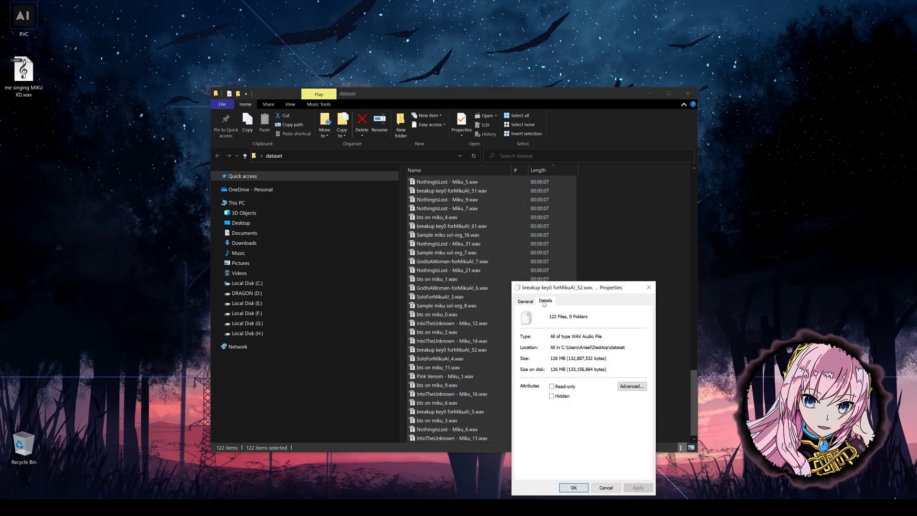
click(580, 398)
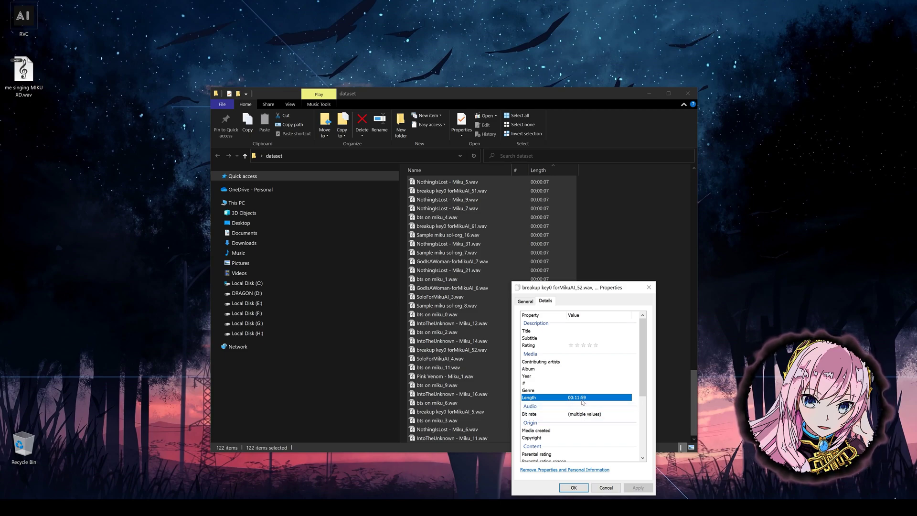
click(605, 488)
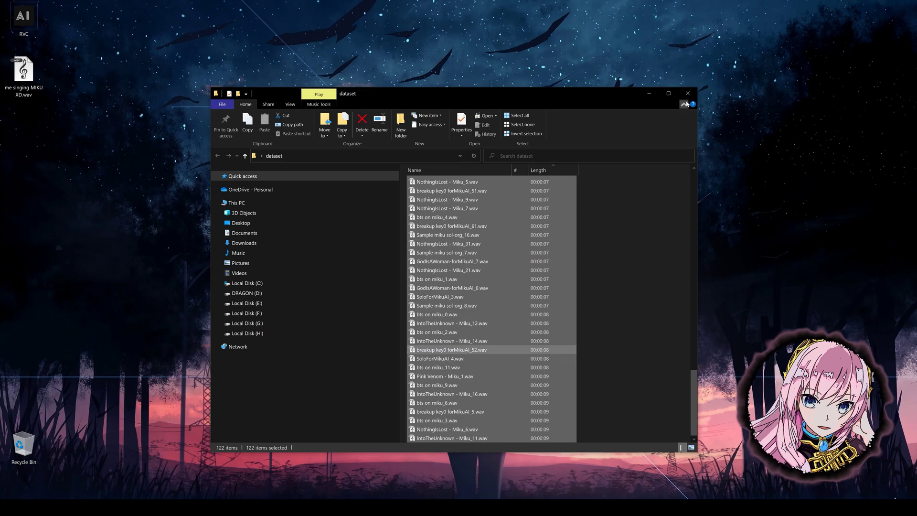
click(689, 95)
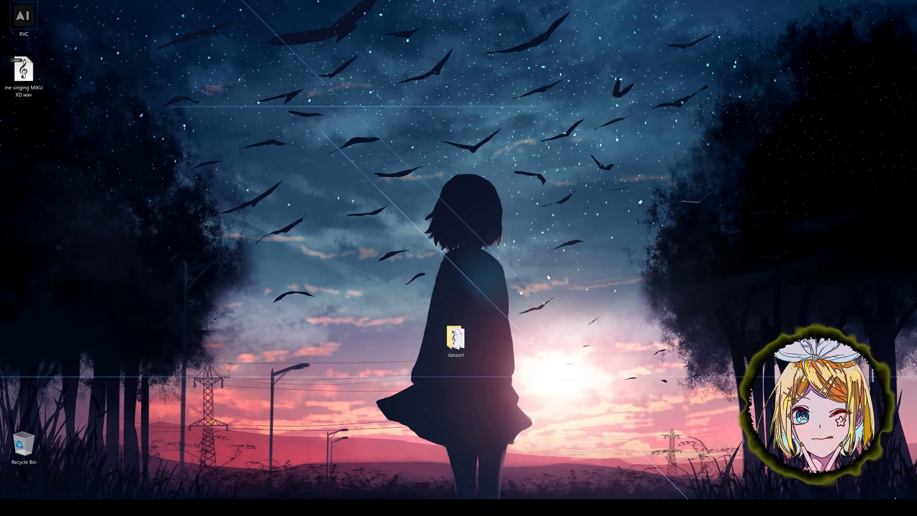
Reopen the dataset folder, look through the voice samples, and close it again
drag(516, 316, 452, 339)
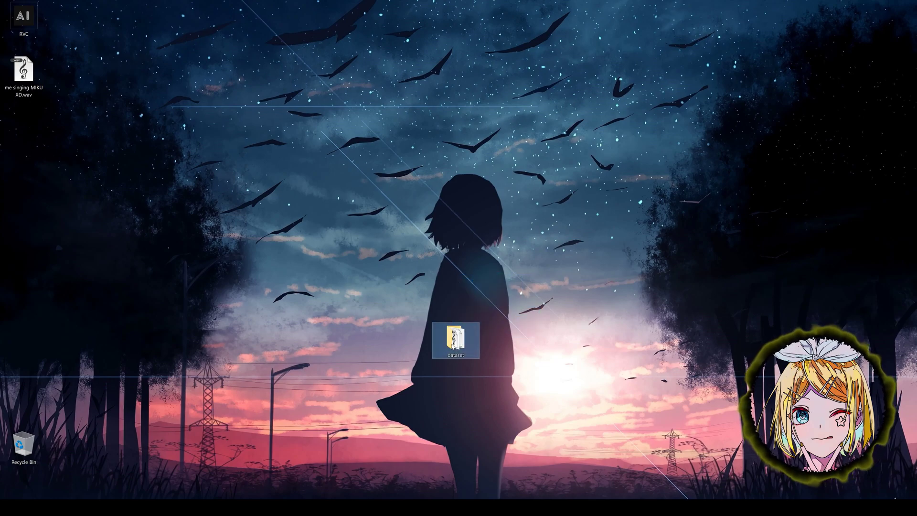
double_click(455, 337)
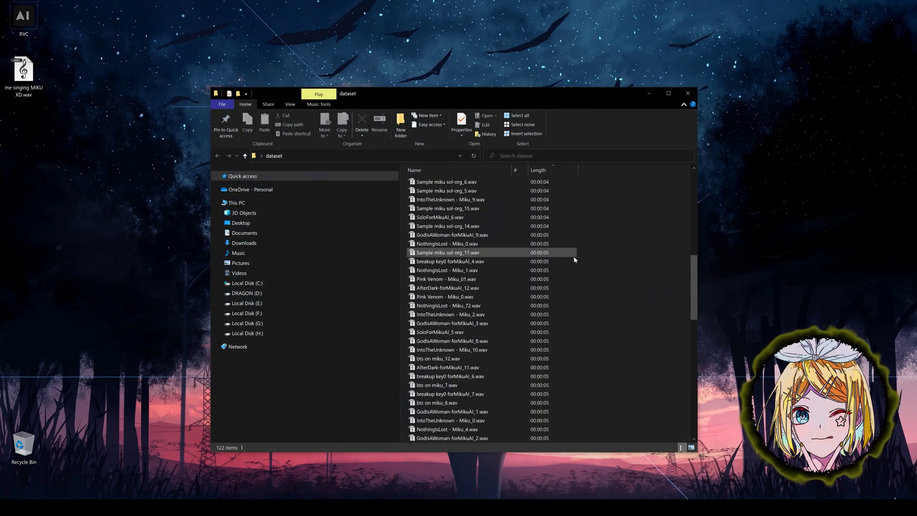
click(688, 93)
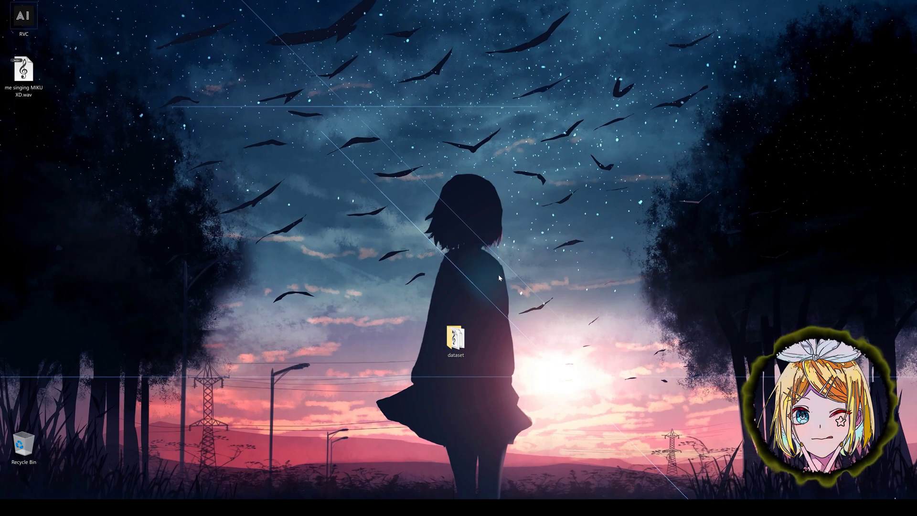
click(455, 340)
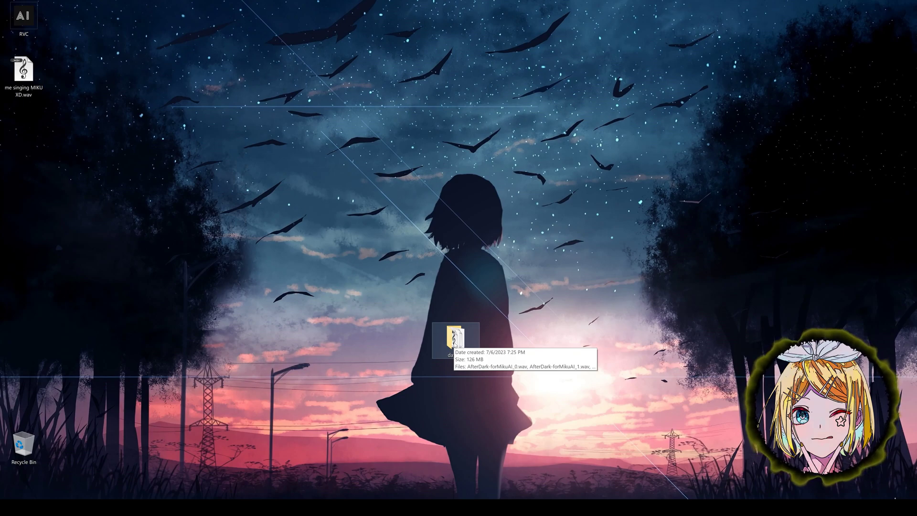
click(472, 290)
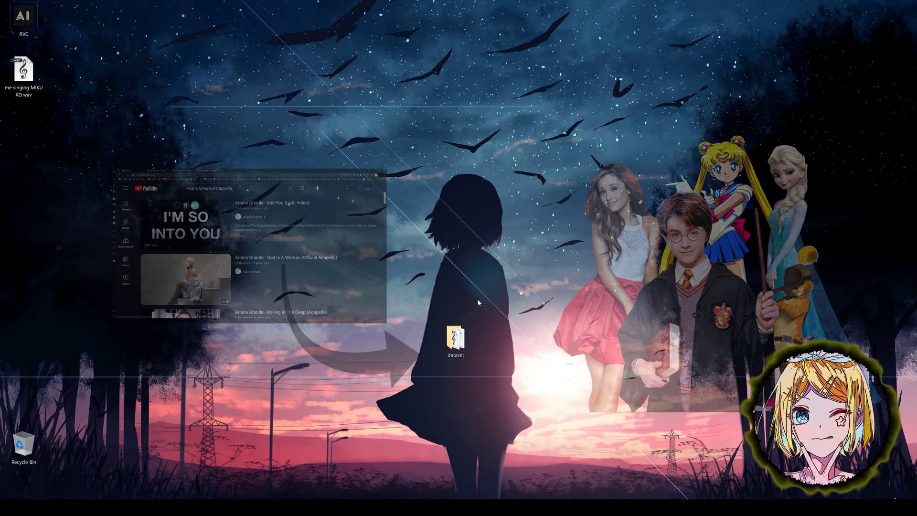
drag(481, 318, 444, 367)
click(497, 382)
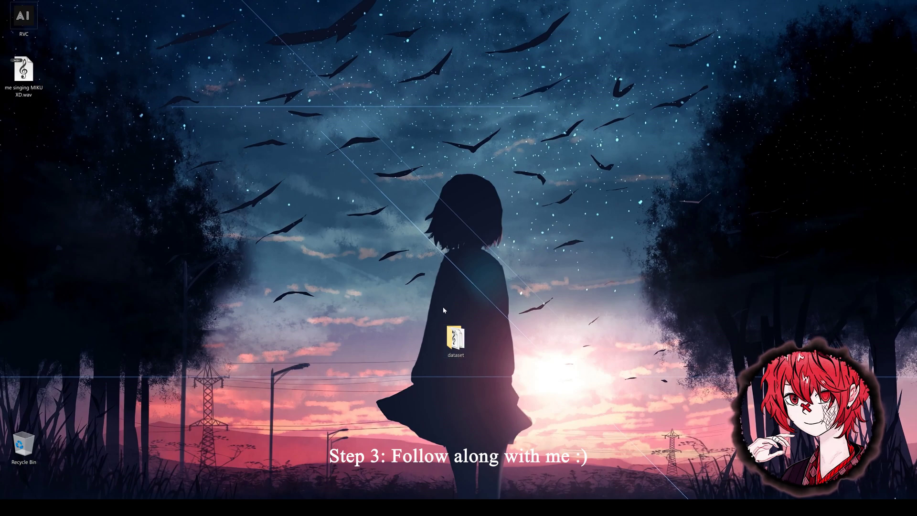
Rename the dataset folder on the desktop as MikuAiTest
right_click(461, 359)
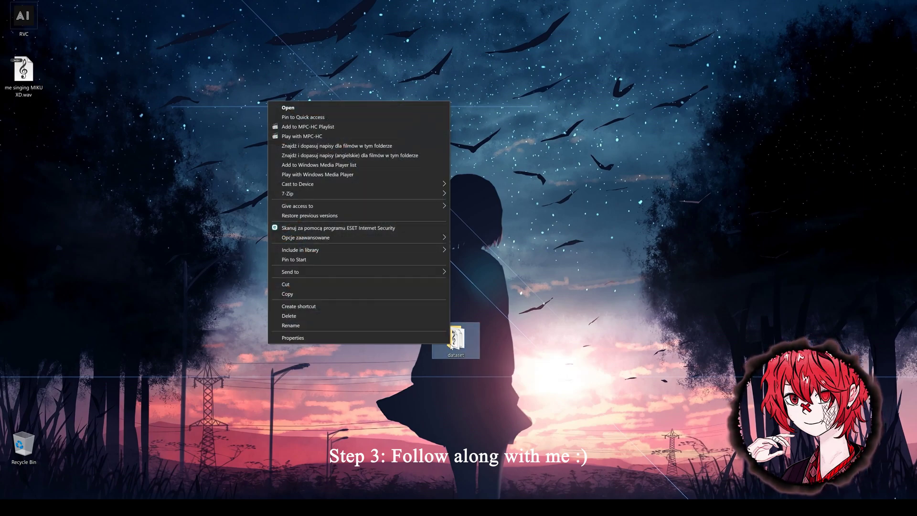
click(430, 330)
text(Miku)
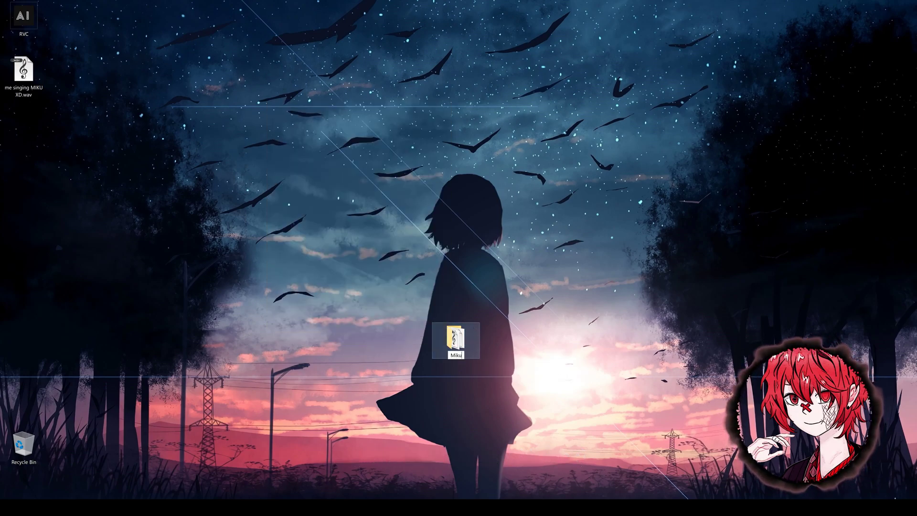
text(AiTest)
key(Return)
Compress the MikuAiTest folder with 7-Zip into MikuAiTest.zip on the desktop
right_click(475, 330)
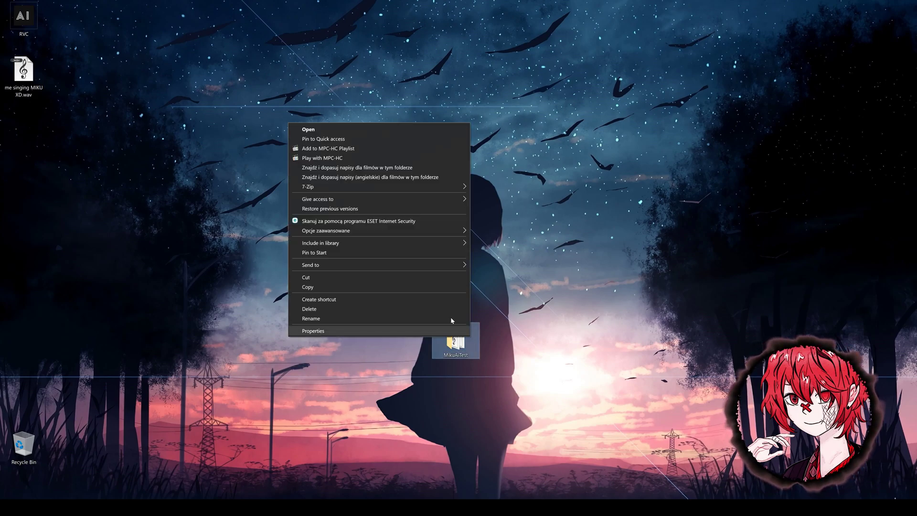
mouse_move(437, 186)
click(536, 226)
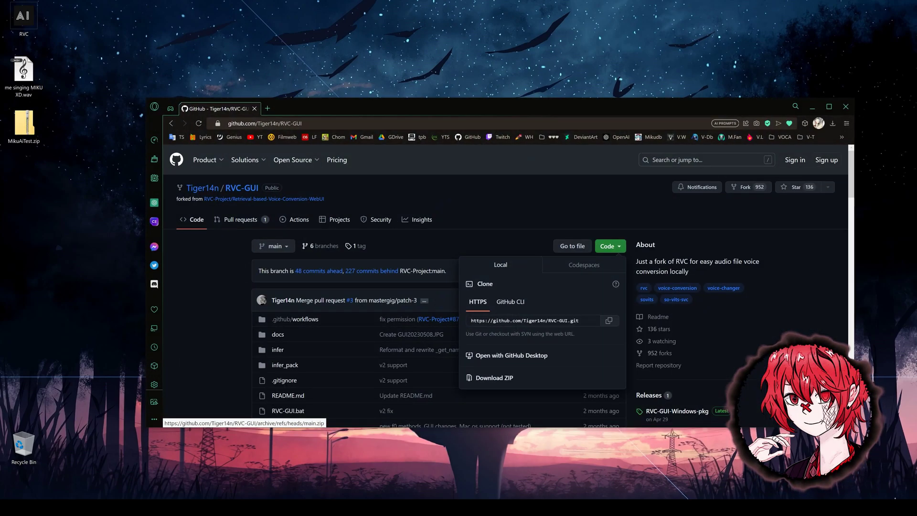
In Google Drive, create a folder named dataset in My Drive and upload MikuAiTest.zip into it
right_click(394, 278)
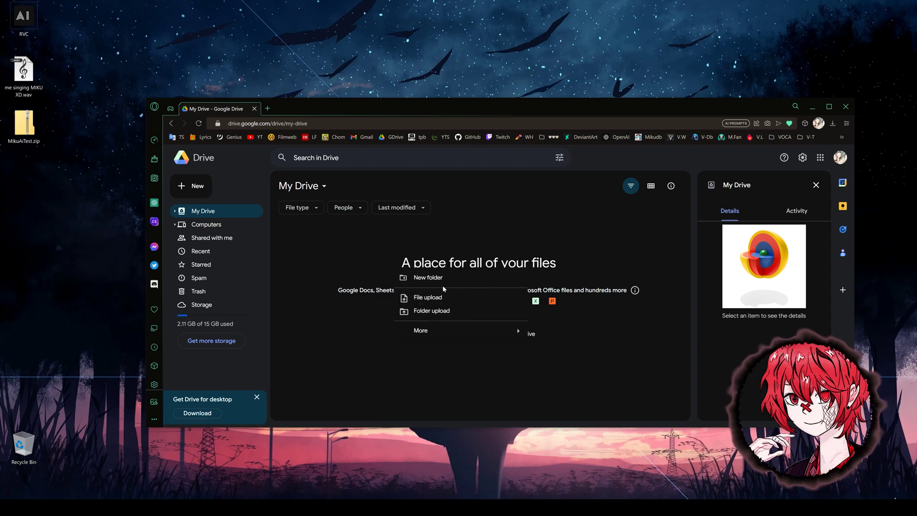
click(442, 285)
text(dataset)
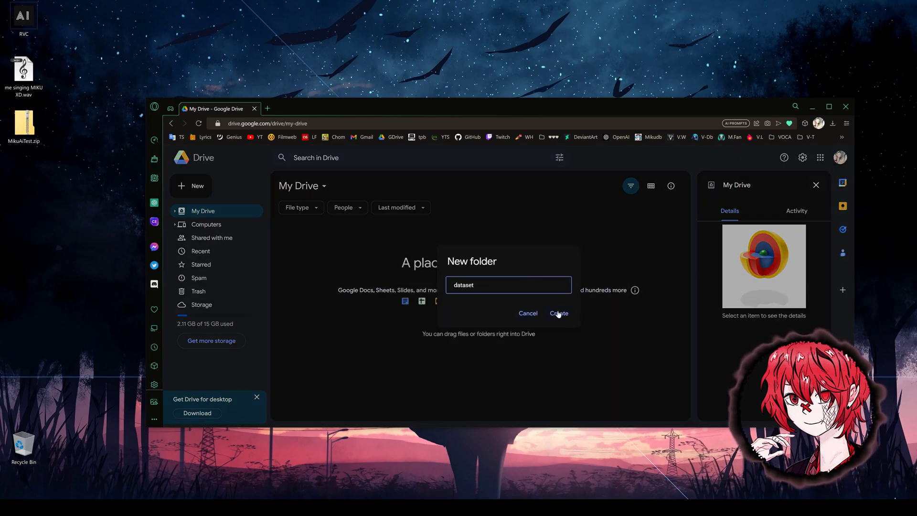
click(558, 314)
double_click(365, 249)
drag(24, 123, 444, 325)
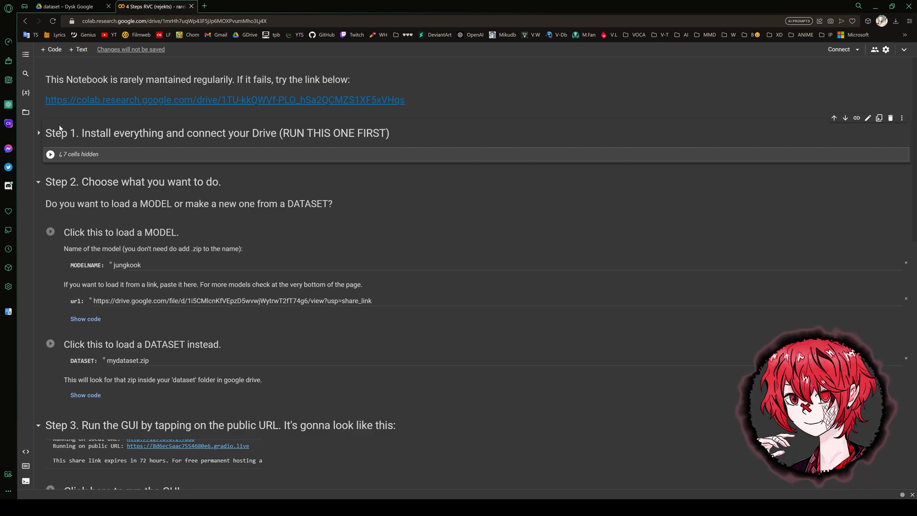
In the RVC Colab notebook, expand the Step 1 installation section and look over its cells
click(37, 135)
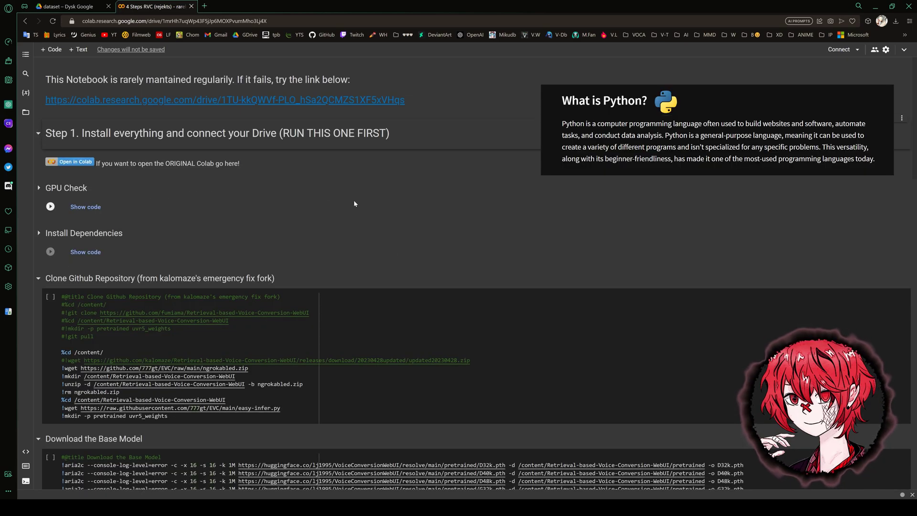
scroll(353, 199, down, 5)
scroll(152, 254, down, 2)
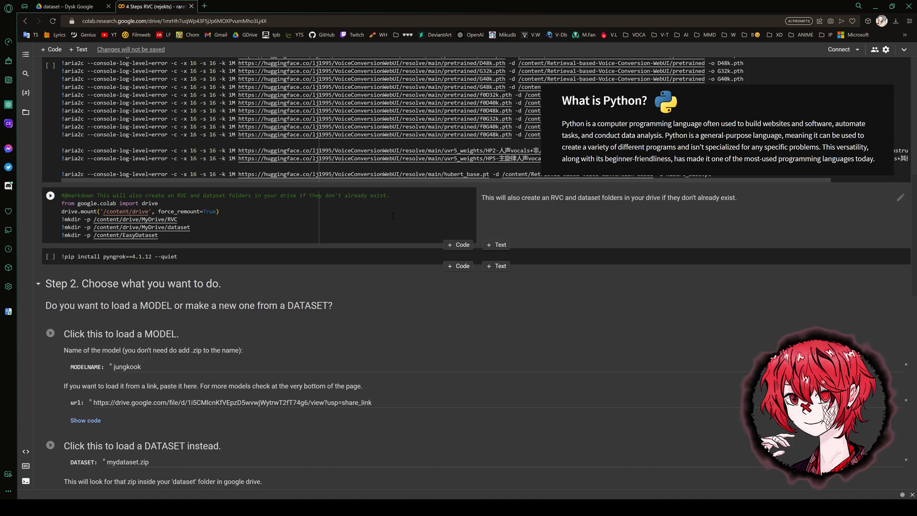
scroll(152, 254, up, 5)
scroll(305, 256, up, 3)
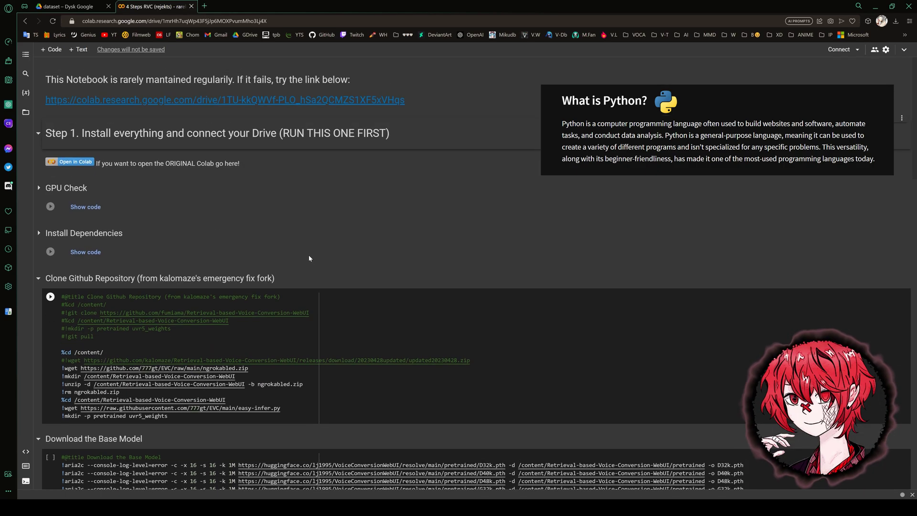
Connect the notebook to a runtime and run the Step 1 cells from GPU Check through the Google Drive mount
click(841, 49)
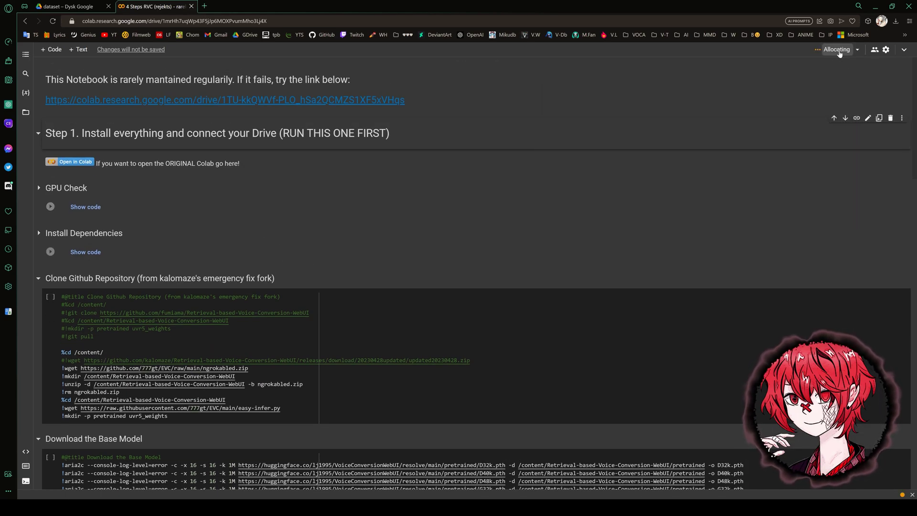
click(50, 207)
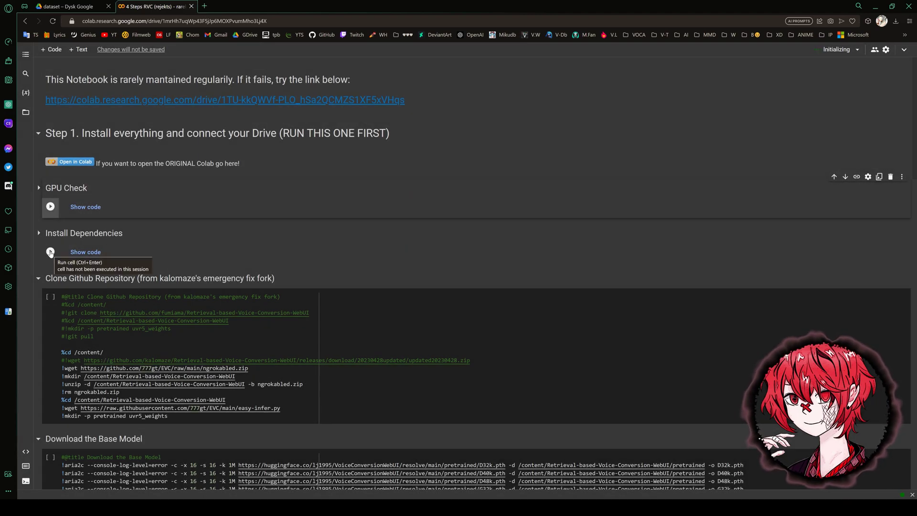
click(51, 252)
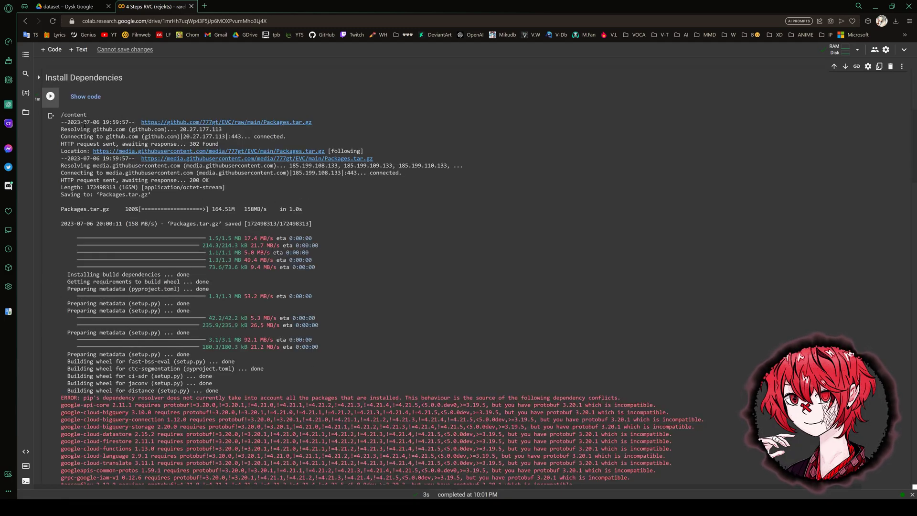
click(50, 97)
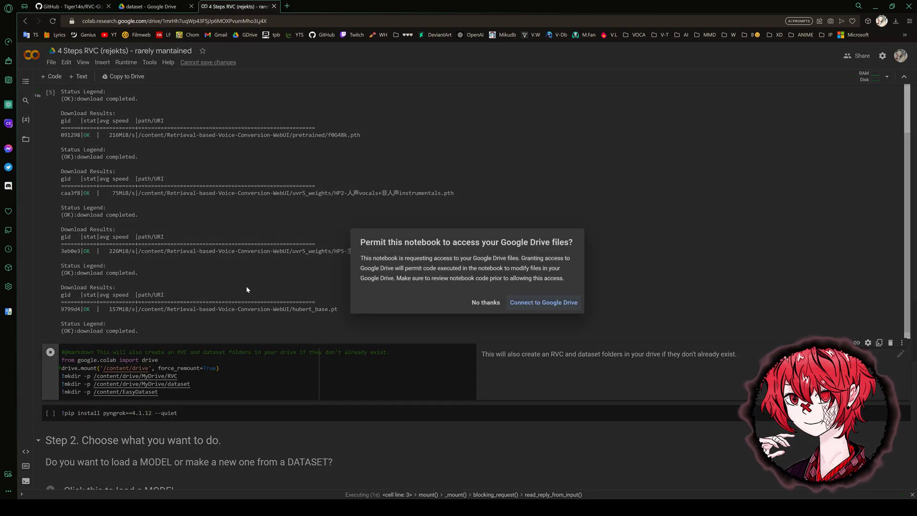
Permit the notebook to access Google Drive by choosing the Google account and allowing the requested access
click(539, 303)
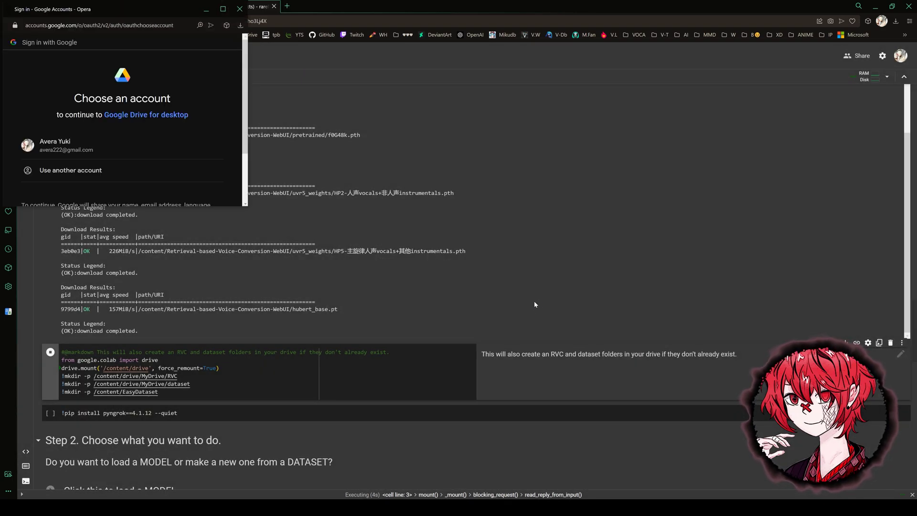
click(142, 149)
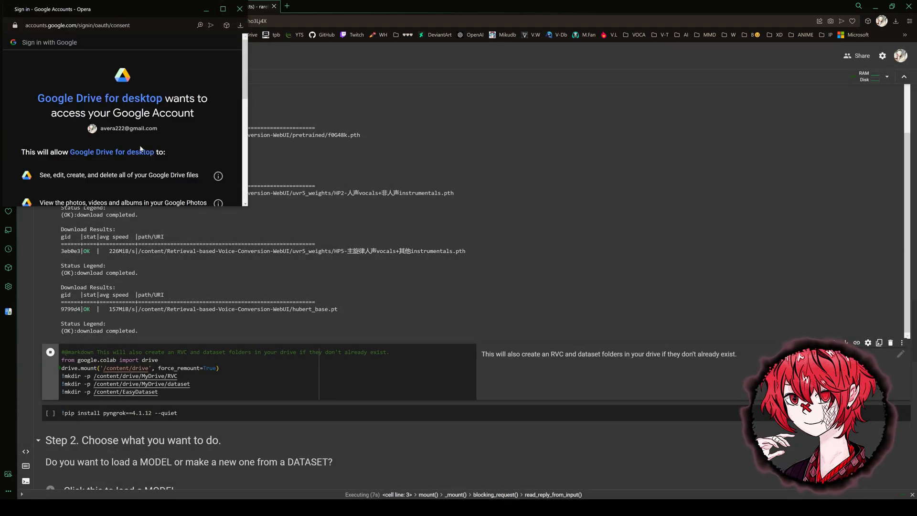
scroll(152, 144, down, 10)
click(168, 150)
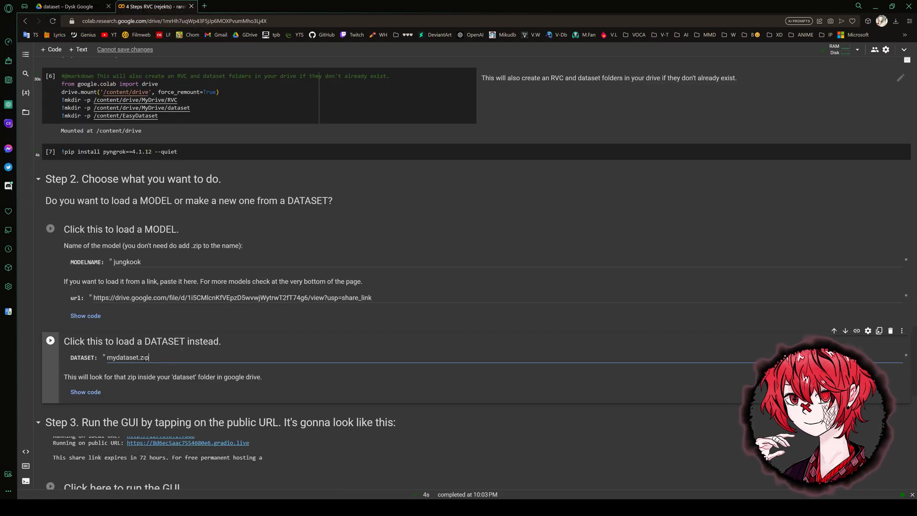
Set the DATASET name to MikuAiTest.zip in Step 2 and run the cell that loads the dataset
triple_click(187, 363)
text(Mik)
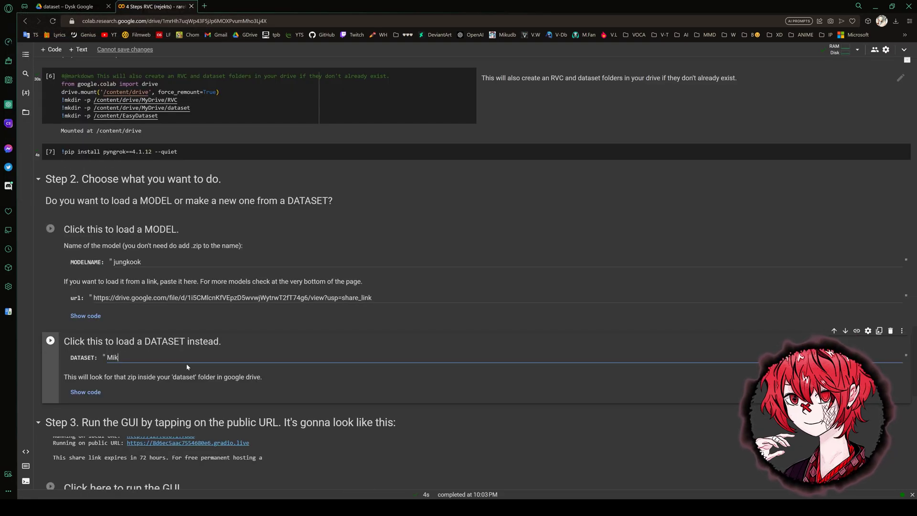
text(uAiTest.zip)
click(50, 340)
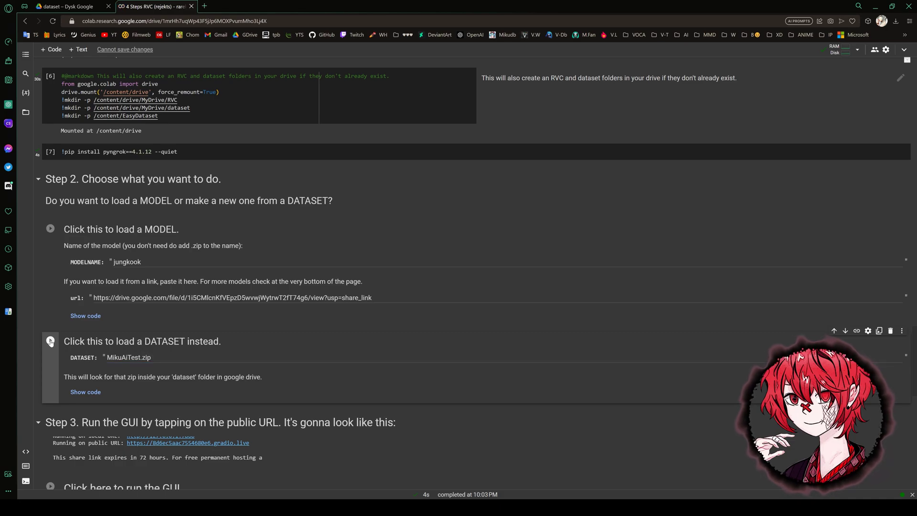
Run the Step 3 cell that starts the GUI
scroll(50, 286, down, 6)
click(50, 229)
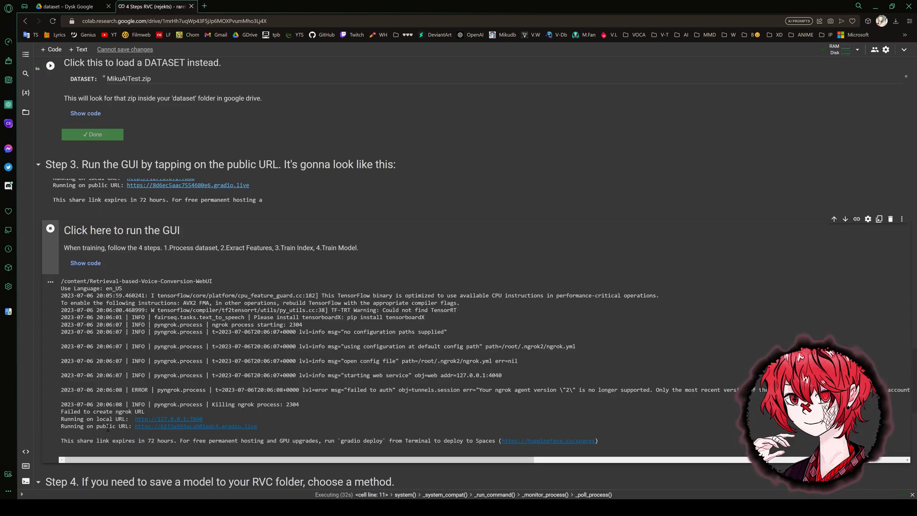
Open the RVC web interface from the notebook's public URL and set the experiment name to MikuAI
click(155, 427)
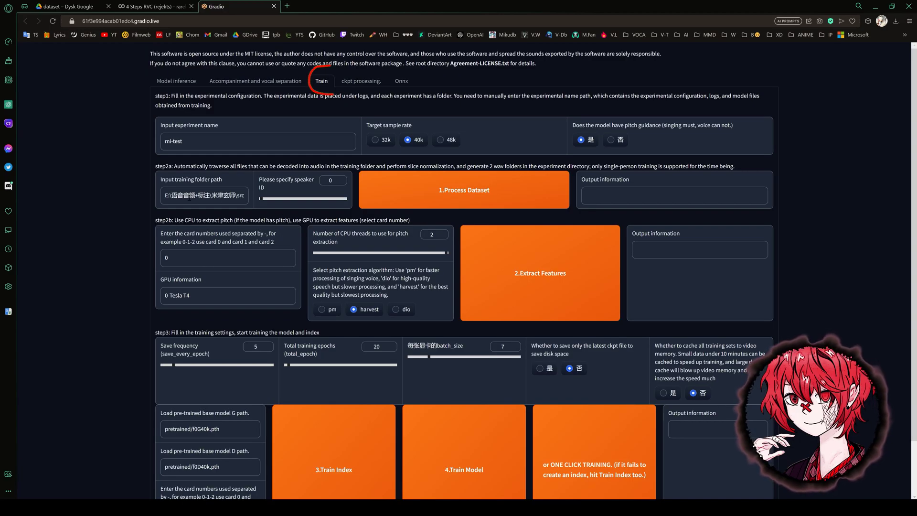
drag(187, 140, 165, 141)
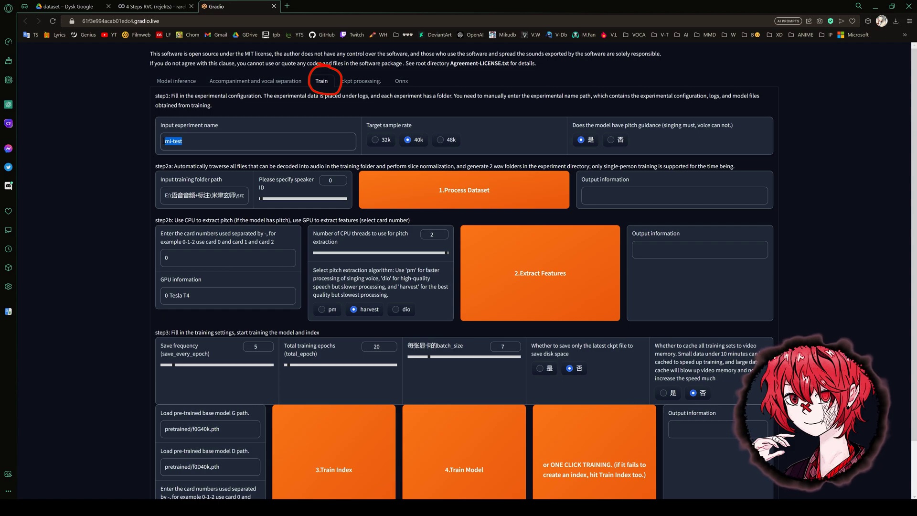
text(MikuAI)
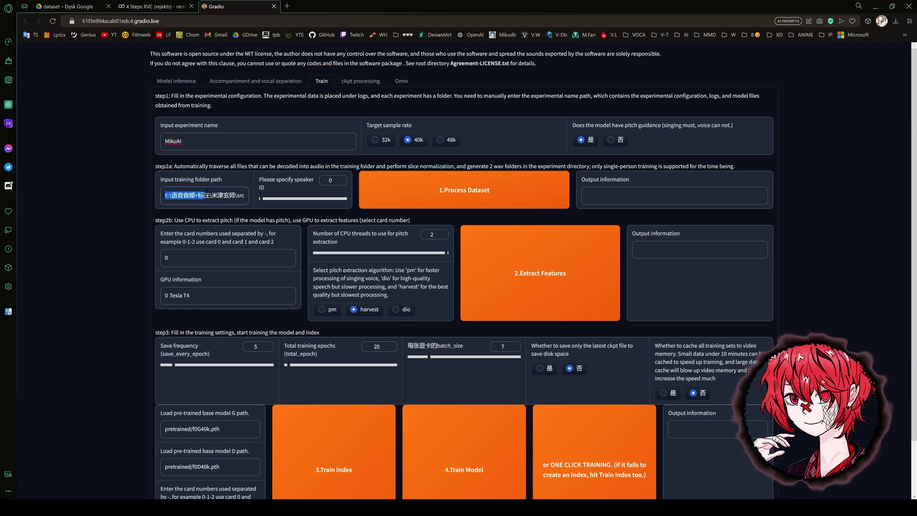
Copy the path of the MikuAiTest dataset folder from the Colab files and enter /content/dataset/MikuAiTest as the training folder path
click(152, 6)
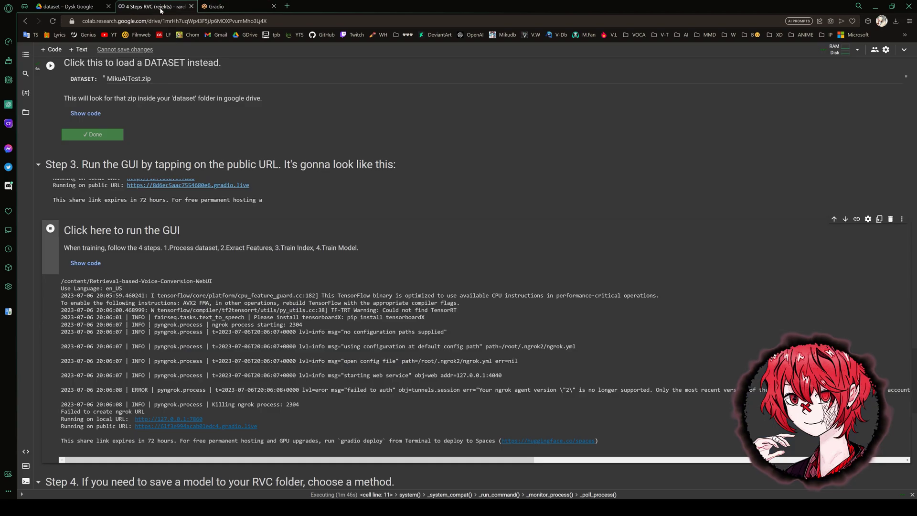
click(39, 116)
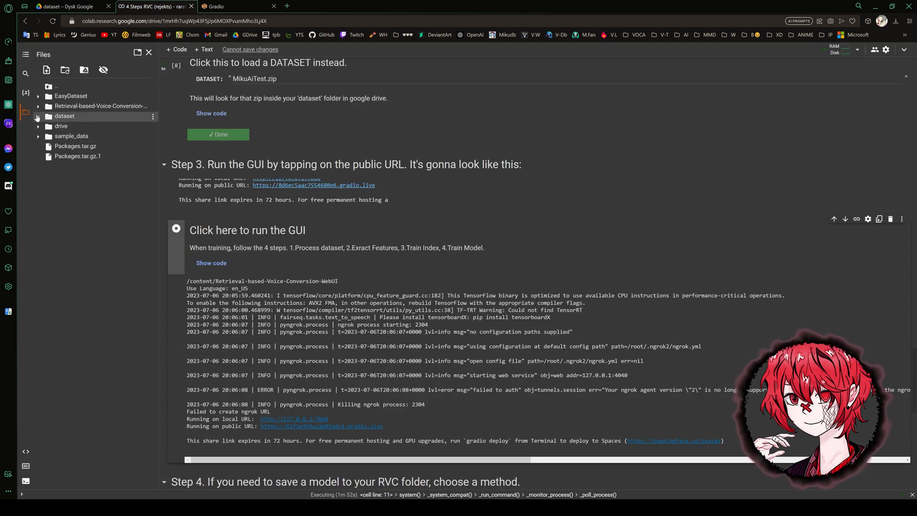
right_click(66, 126)
click(92, 198)
click(220, 7)
triple_click(204, 196)
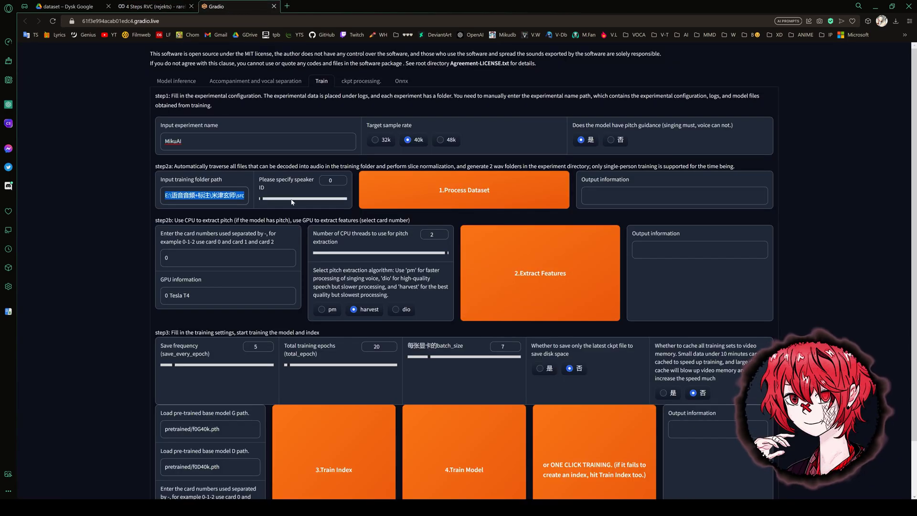
text(/content/dataset/MikuAiTest)
Set save frequency 50, total training epochs 100 and batch size 15, save only the latest ckpt, and start one-click training
click(541, 369)
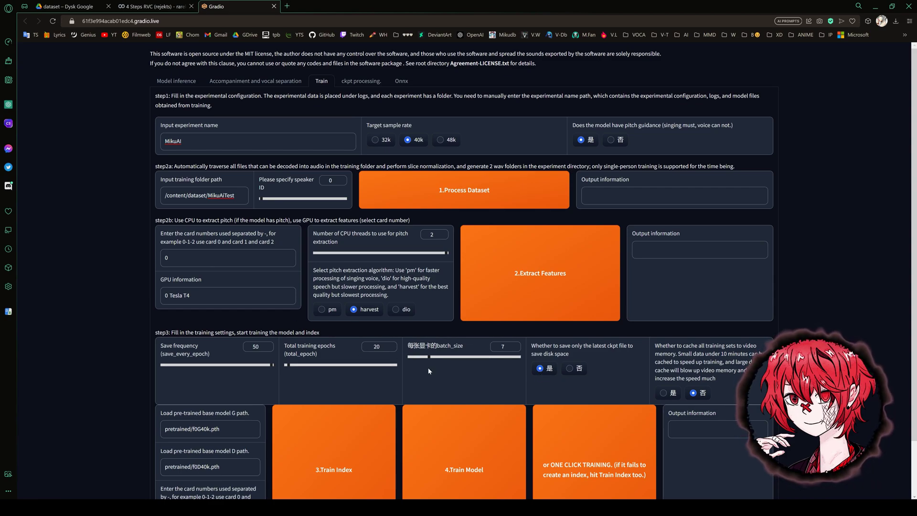
drag(429, 358, 450, 359)
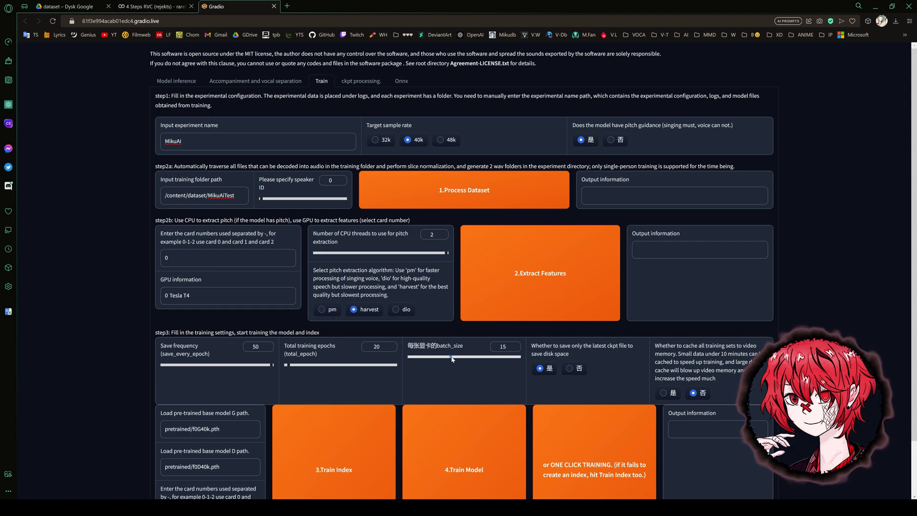
drag(314, 366, 285, 366)
click(372, 346)
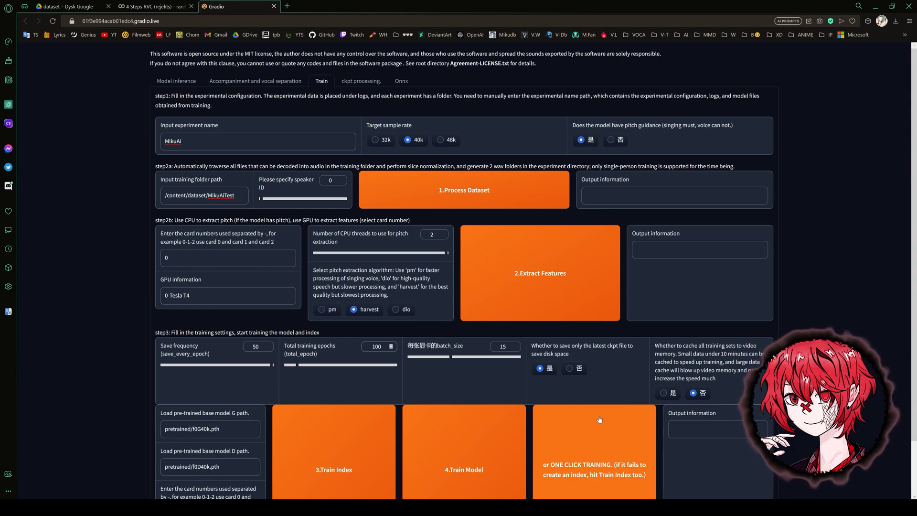
click(602, 447)
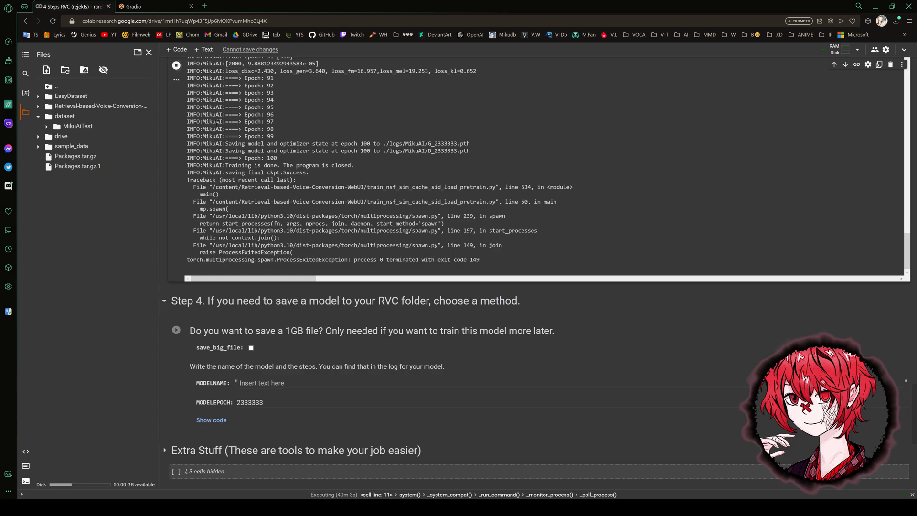
Stop the GUI cell in the notebook, then set MODELNAME to MikuAI in Step 4 and run the model-saving cell
click(177, 65)
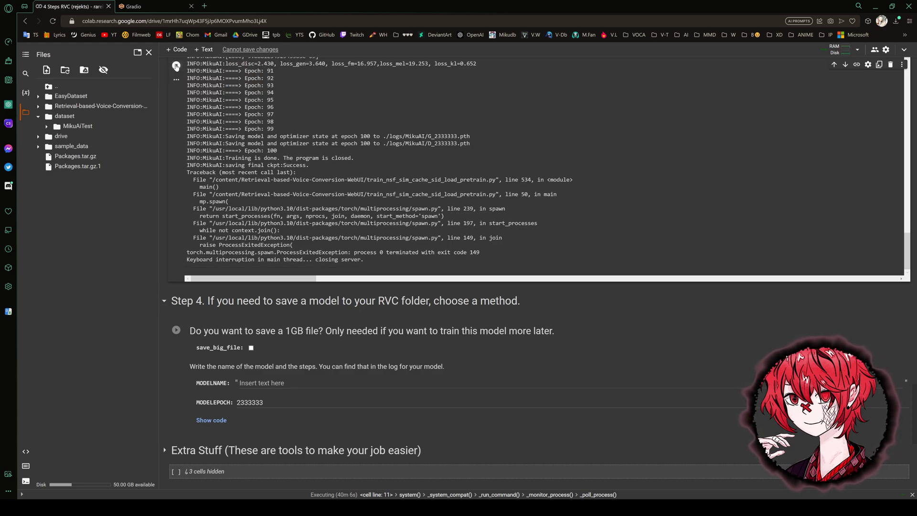
click(259, 384)
text(MikuAI)
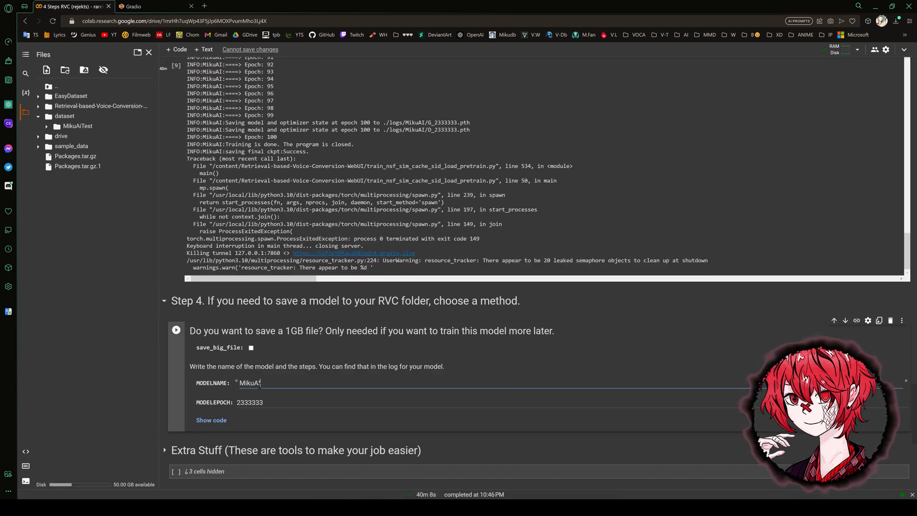
click(177, 330)
scroll(281, 322, down, 3)
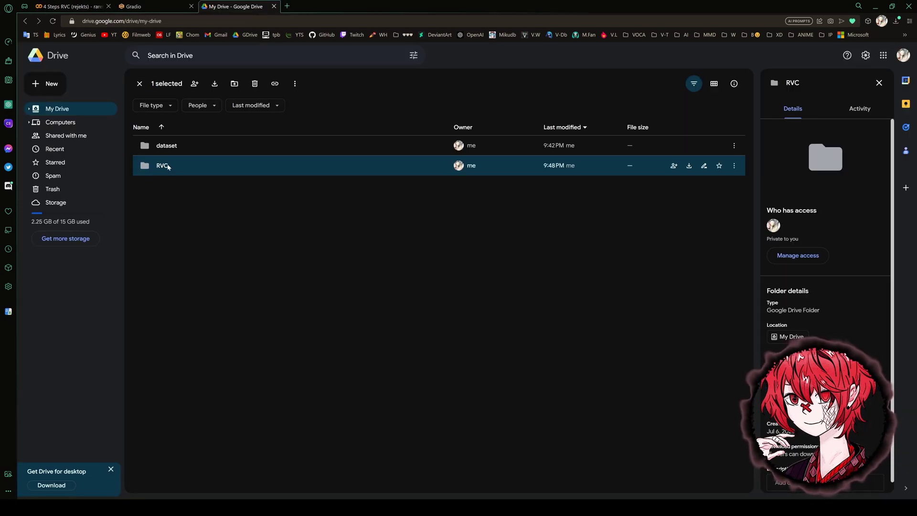
Download MikuAI.zip from the RVC folder in Google Drive
double_click(168, 163)
click(734, 145)
click(747, 181)
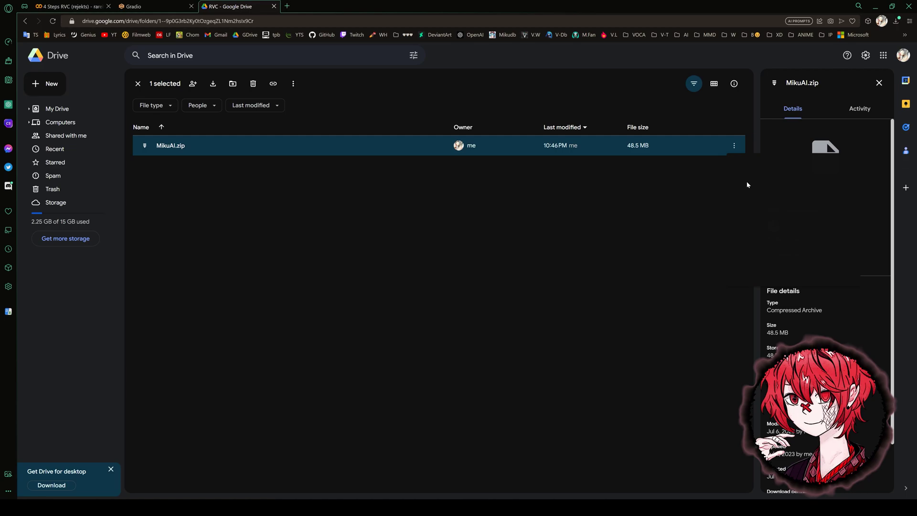
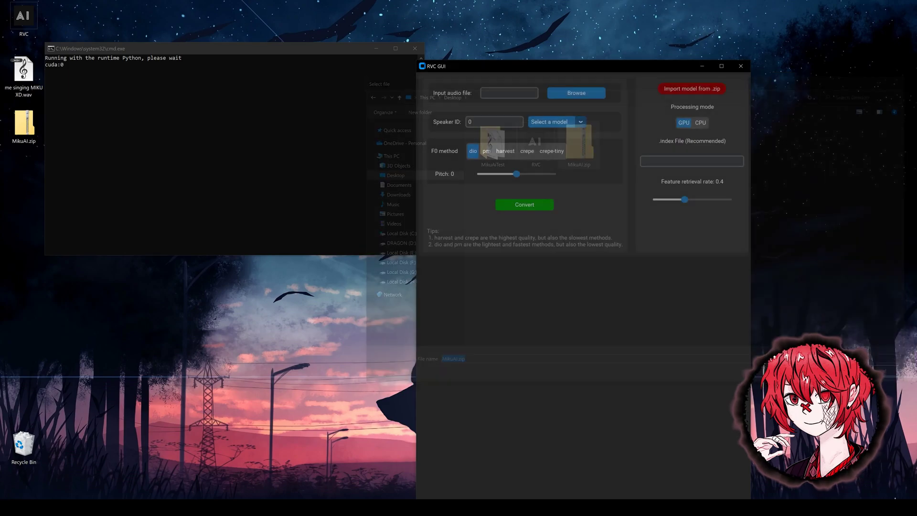
In the RVC GUI desktop app, load "me singing MIKU XD.wav" from the Desktop as the input audio file
click(594, 101)
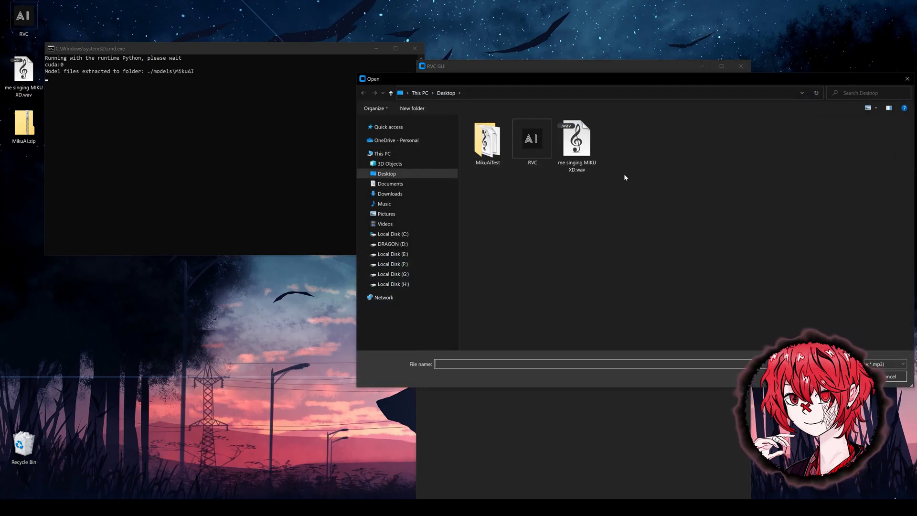
click(592, 139)
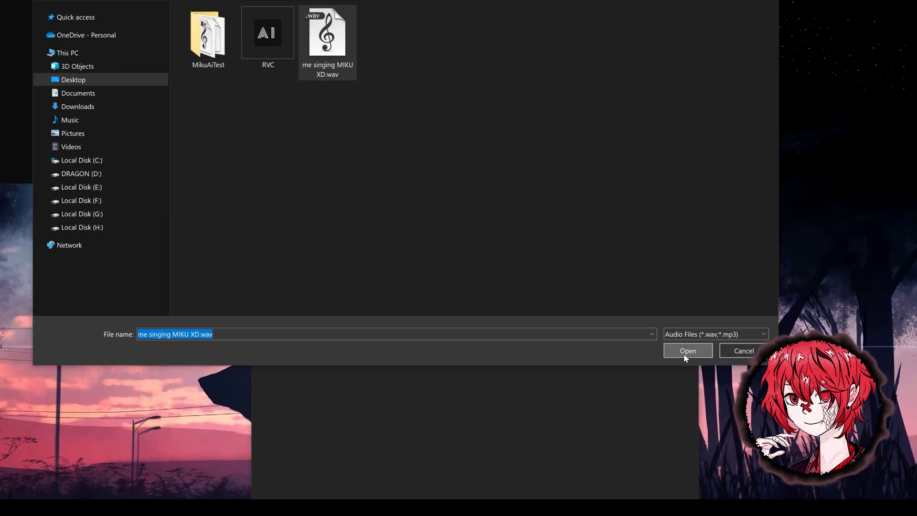
click(613, 312)
Select the MikuAI model and set the F0 method to harvest, keeping the pitch at 0
click(577, 124)
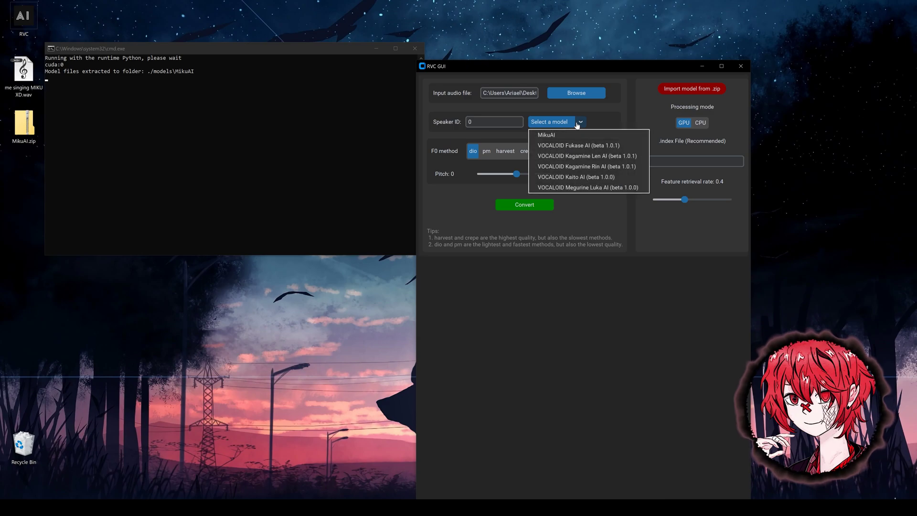
click(546, 136)
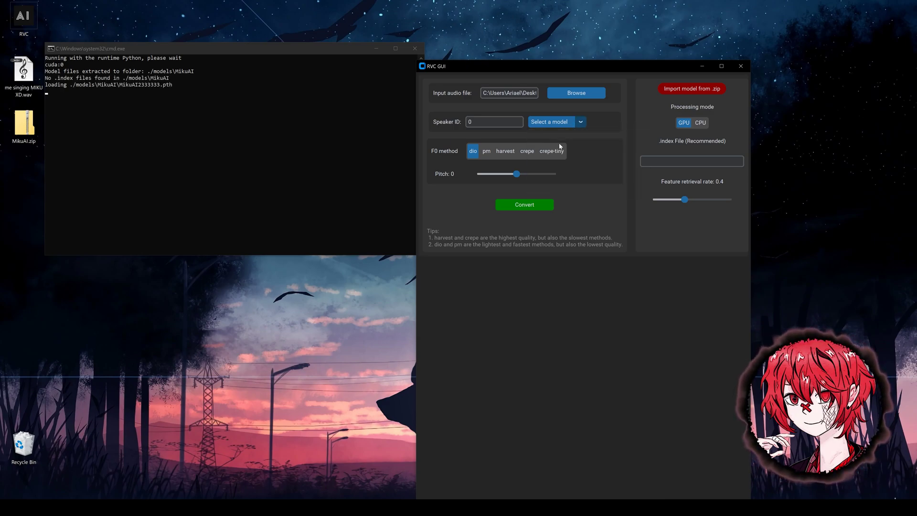
click(508, 153)
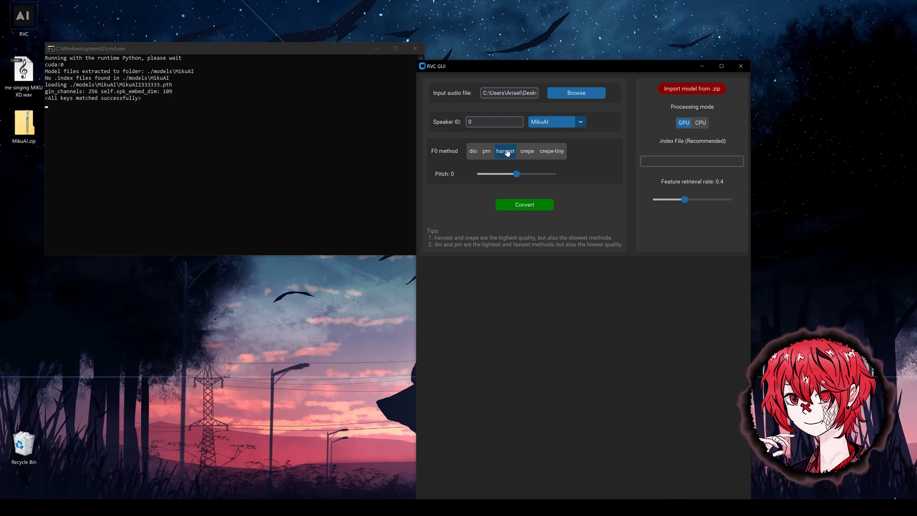
mouse_move(516, 175)
mouse_down()
mouse_move(523, 177)
mouse_move(510, 176)
mouse_up()
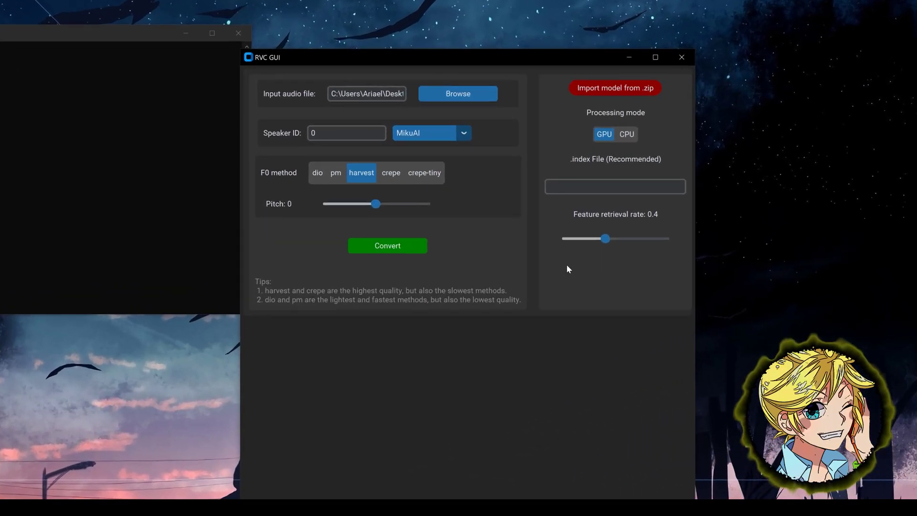
Convert the audio with a feature retrieval rate of 1.0 and open the output file
drag(504, 293, 621, 272)
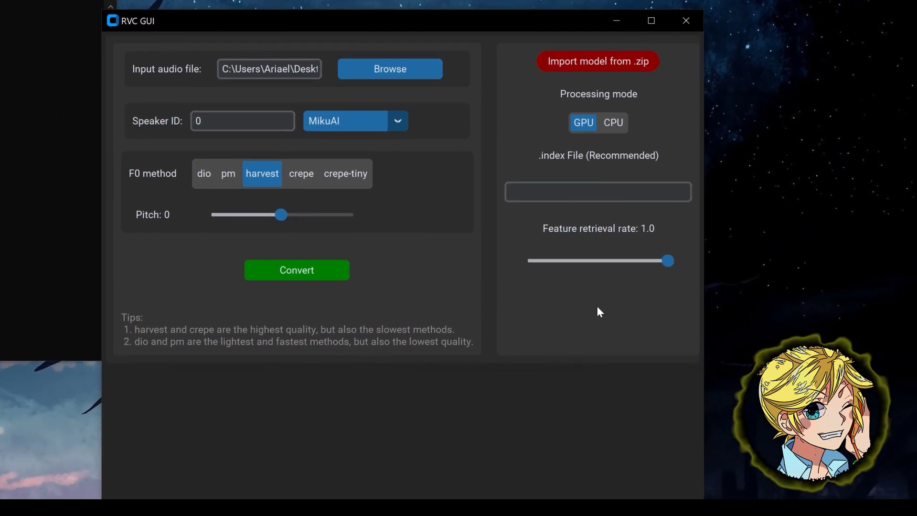
click(397, 239)
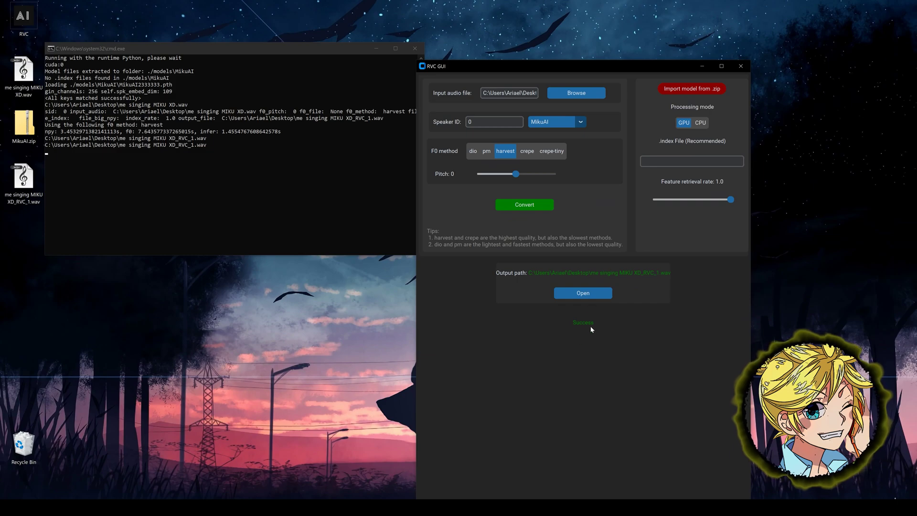
click(583, 294)
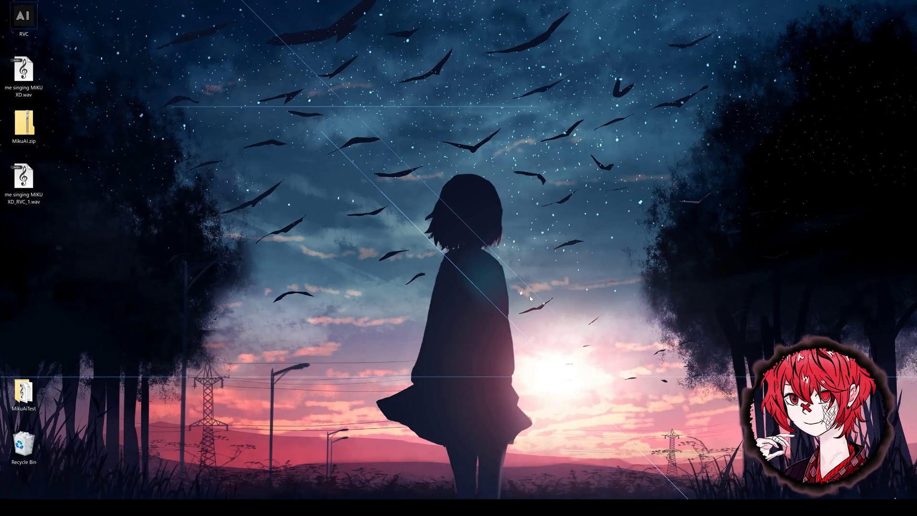
drag(457, 289, 525, 289)
drag(451, 313, 482, 295)
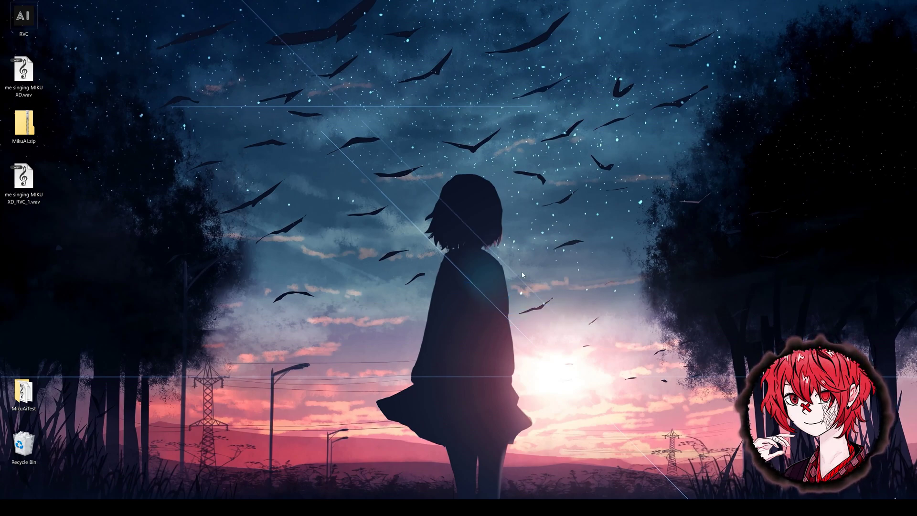